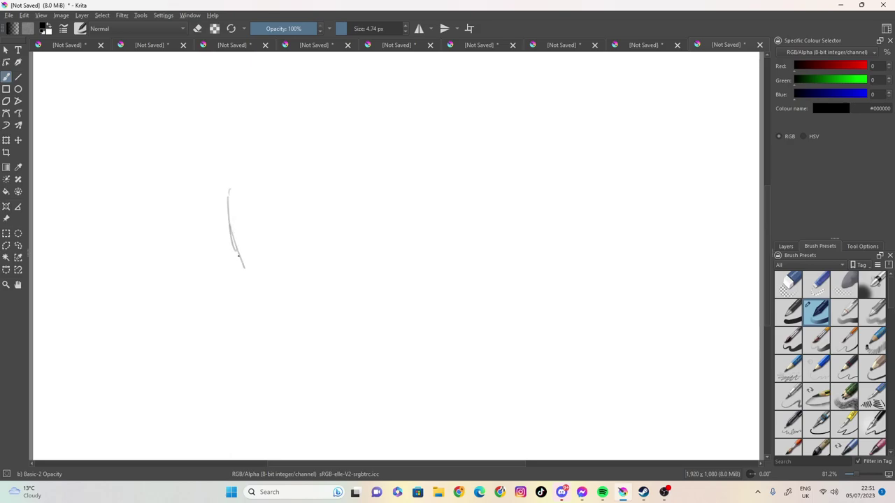
Sketch an oval head outline with furrowed brows, narrowed eyes and an angular nose on the face.
drag(337, 164, 293, 131)
mouse_move(277, 136)
mouse_down()
mouse_move(253, 144)
mouse_move(326, 141)
mouse_up()
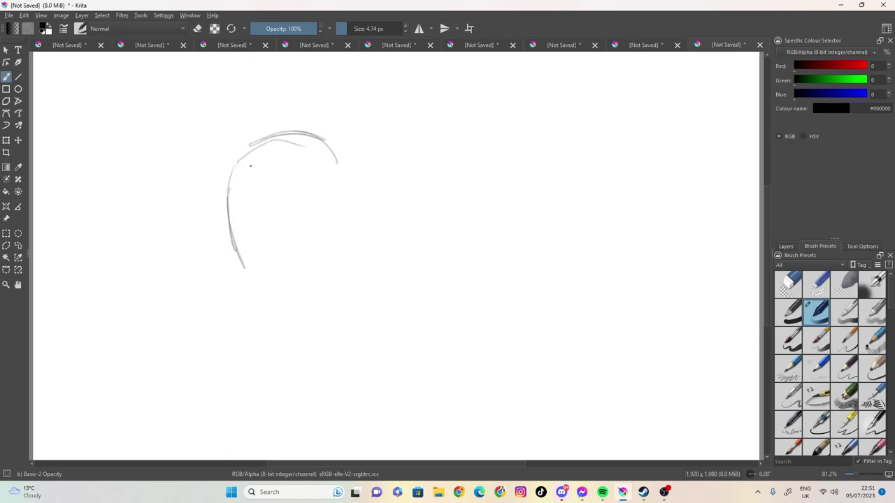
drag(244, 270, 261, 295)
mouse_move(246, 272)
mouse_down()
mouse_move(284, 304)
mouse_move(263, 291)
mouse_up()
mouse_move(262, 290)
mouse_down()
mouse_move(241, 265)
mouse_move(271, 293)
mouse_move(294, 292)
mouse_move(343, 240)
mouse_up()
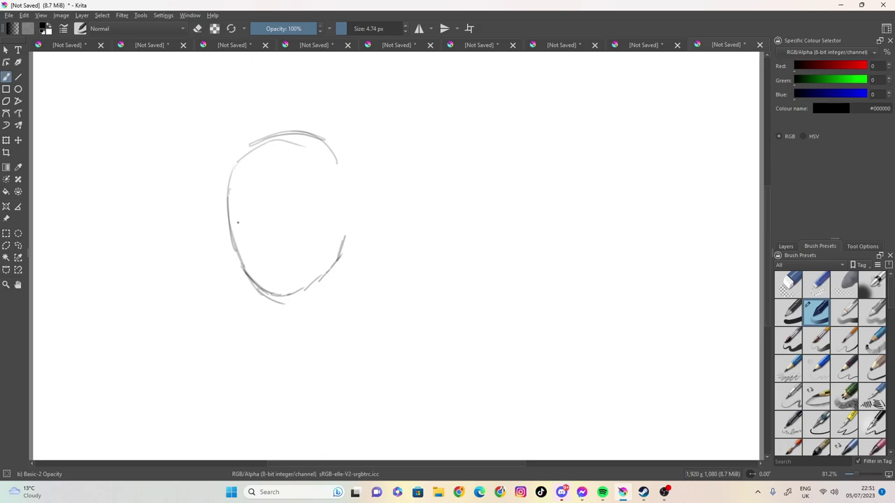
mouse_move(235, 210)
mouse_down()
mouse_move(253, 222)
mouse_move(283, 201)
mouse_move(255, 217)
mouse_up()
mouse_move(258, 201)
mouse_down()
mouse_move(250, 226)
mouse_move(288, 211)
mouse_move(256, 240)
mouse_move(255, 254)
mouse_move(271, 262)
mouse_up()
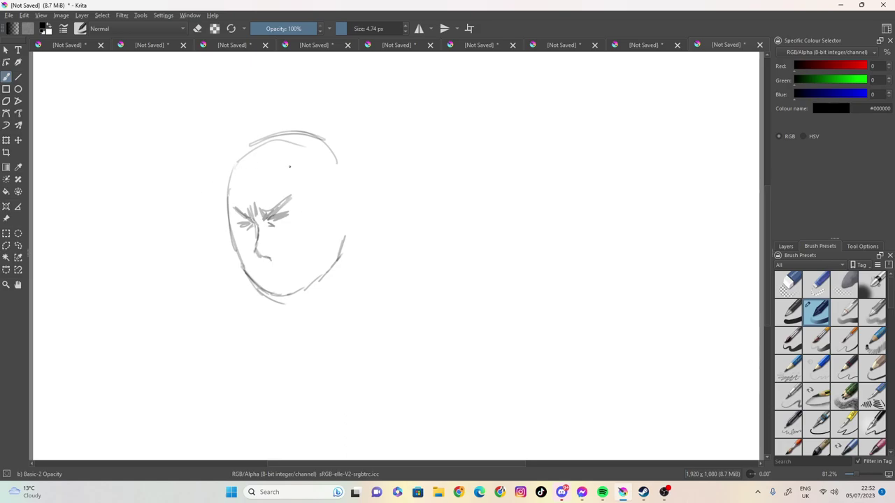
Draw two curled horns with ridge lines, one on each side of the forehead.
mouse_move(274, 175)
mouse_down()
mouse_move(259, 145)
mouse_move(268, 110)
mouse_move(305, 165)
mouse_move(301, 187)
mouse_move(291, 187)
mouse_up()
drag(292, 156, 282, 178)
mouse_move(282, 149)
mouse_down()
mouse_move(273, 169)
mouse_move(266, 158)
mouse_up()
drag(277, 130, 263, 135)
drag(276, 112, 255, 121)
mouse_move(228, 160)
mouse_down()
mouse_move(225, 130)
mouse_move(216, 130)
mouse_move(207, 155)
mouse_move(226, 186)
mouse_up()
drag(218, 139, 212, 171)
drag(225, 155, 223, 188)
drag(234, 173, 230, 190)
Sketch the spiky hair contour over the crown and down the left side of the face.
drag(323, 130, 353, 194)
mouse_move(340, 136)
mouse_down()
mouse_move(274, 130)
mouse_move(330, 126)
mouse_move(321, 133)
mouse_move(356, 122)
mouse_up()
mouse_move(357, 121)
mouse_down()
mouse_move(326, 138)
mouse_move(310, 119)
mouse_move(285, 111)
mouse_move(281, 126)
mouse_move(224, 149)
mouse_up()
mouse_move(218, 185)
mouse_down()
mouse_move(205, 217)
mouse_move(213, 215)
mouse_move(218, 230)
mouse_move(219, 223)
mouse_move(237, 259)
mouse_up()
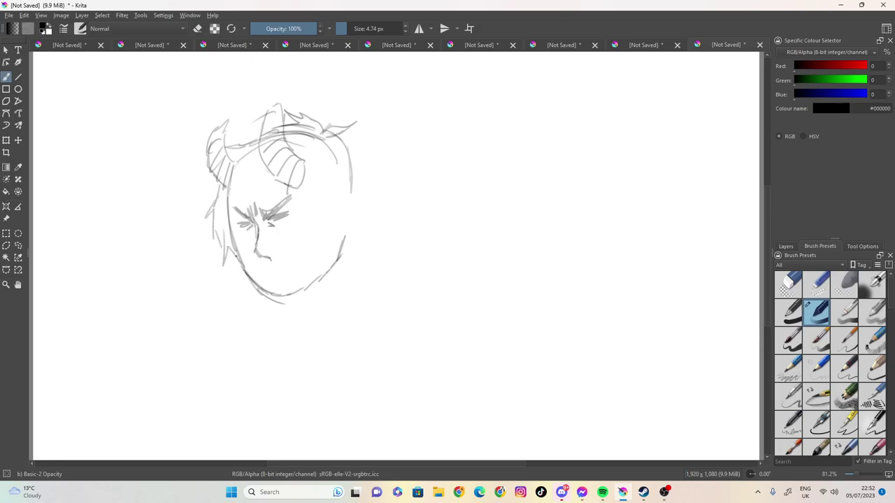
Add pointed fringe strands between the horns and a long side lock along the right cheek.
mouse_move(244, 162)
mouse_down()
mouse_move(245, 194)
mouse_move(251, 181)
mouse_move(257, 197)
mouse_move(259, 164)
mouse_move(269, 178)
mouse_move(232, 199)
mouse_up()
mouse_move(233, 193)
mouse_down()
mouse_move(223, 211)
mouse_move(216, 201)
mouse_up()
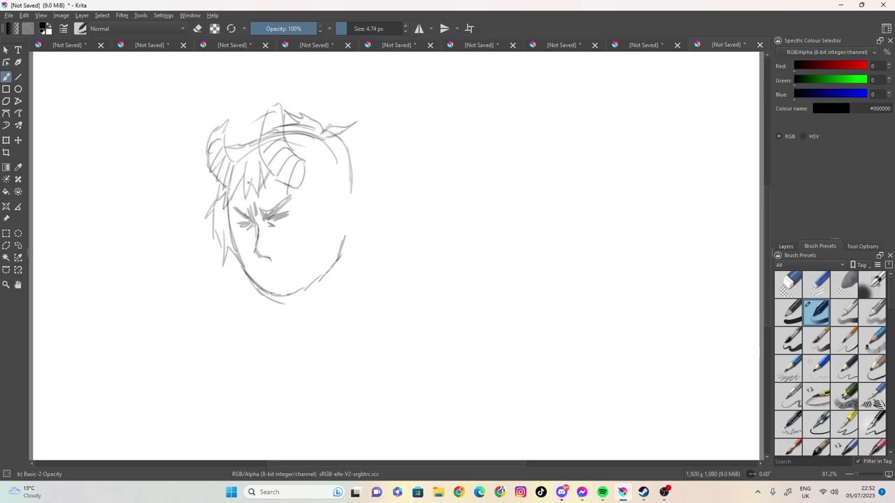
drag(233, 150, 227, 161)
mouse_move(307, 167)
mouse_down()
mouse_move(310, 215)
mouse_move(326, 250)
mouse_up()
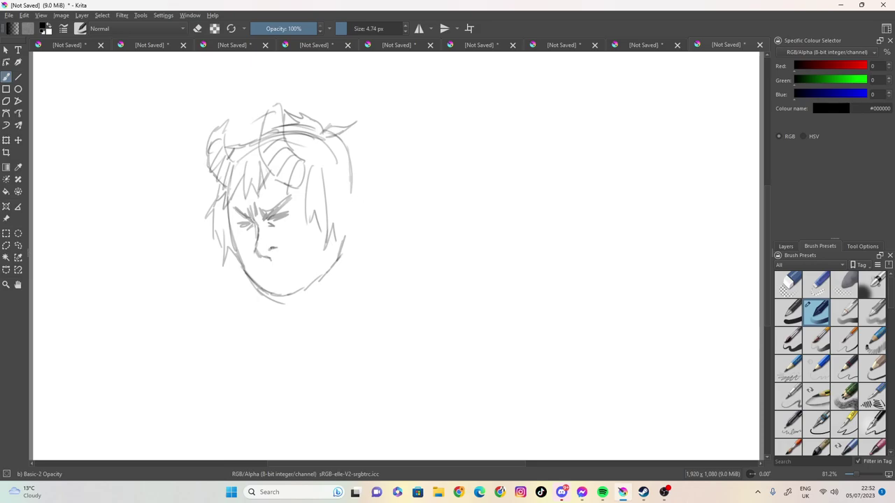
Draw the smirking mouth, then the ear and the spiky hair at the back of the head.
drag(257, 250, 299, 267)
drag(324, 236, 322, 255)
mouse_move(300, 288)
mouse_down()
mouse_move(278, 293)
mouse_move(312, 276)
mouse_move(327, 249)
mouse_move(296, 291)
mouse_up()
mouse_move(333, 188)
mouse_down()
mouse_move(347, 207)
mouse_move(330, 234)
mouse_up()
mouse_move(348, 137)
mouse_down()
mouse_move(381, 186)
mouse_move(342, 233)
mouse_up()
Sketch the neck with hatched shading under the chin, and add the shoulders and collarbone lines.
drag(278, 298, 304, 343)
mouse_move(308, 286)
mouse_down()
mouse_move(286, 314)
mouse_move(284, 300)
mouse_move(301, 327)
mouse_up()
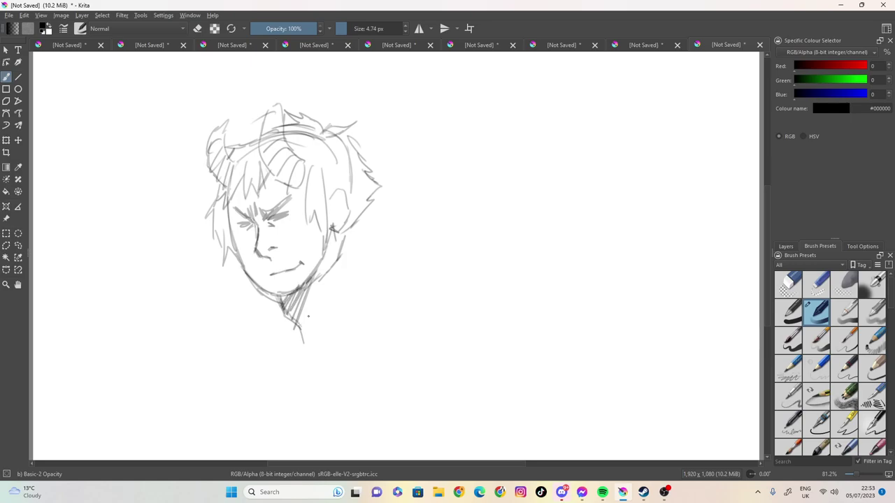
mouse_move(336, 236)
mouse_down()
mouse_move(338, 283)
mouse_move(356, 305)
mouse_up()
mouse_move(288, 315)
mouse_down()
mouse_move(253, 343)
mouse_move(297, 367)
mouse_move(351, 347)
mouse_up()
click(309, 361)
mouse_move(355, 304)
mouse_down()
mouse_move(375, 319)
mouse_move(364, 338)
mouse_up()
drag(374, 321, 351, 356)
Reinforce the back of the neck and side hair strands, and darken the brows and eyes.
drag(350, 226, 336, 261)
mouse_move(335, 174)
mouse_down()
mouse_move(328, 210)
mouse_move(325, 145)
mouse_move(334, 186)
mouse_up()
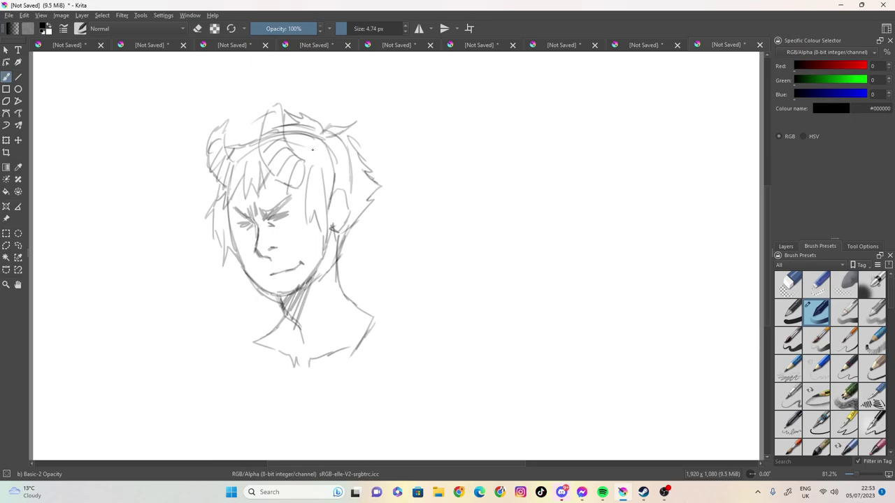
drag(313, 144, 304, 188)
drag(305, 186, 316, 143)
mouse_move(293, 186)
mouse_down()
mouse_move(282, 210)
mouse_move(300, 213)
mouse_up()
drag(294, 208, 238, 226)
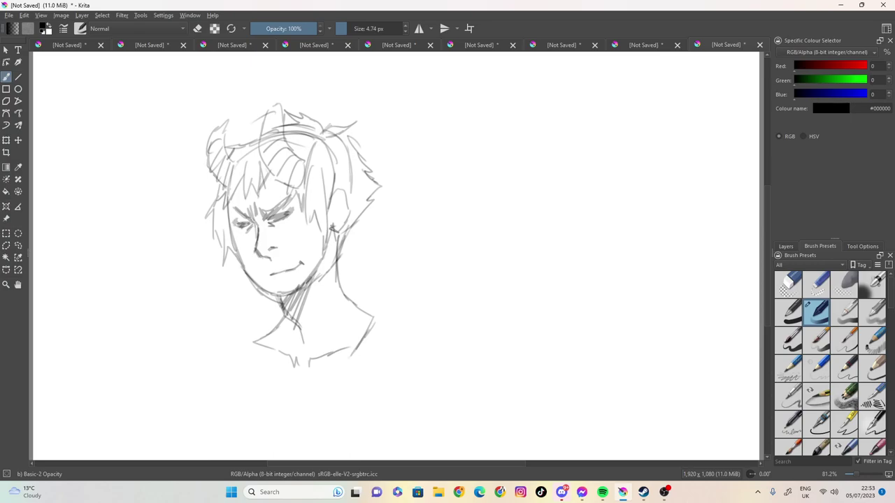
Strengthen the jawline and under-chin shading, and add detail to the lower lip and nose.
mouse_move(322, 232)
mouse_down()
mouse_move(308, 280)
mouse_move(273, 296)
mouse_up()
mouse_move(239, 250)
mouse_down()
mouse_move(259, 282)
mouse_move(284, 297)
mouse_move(235, 251)
mouse_up()
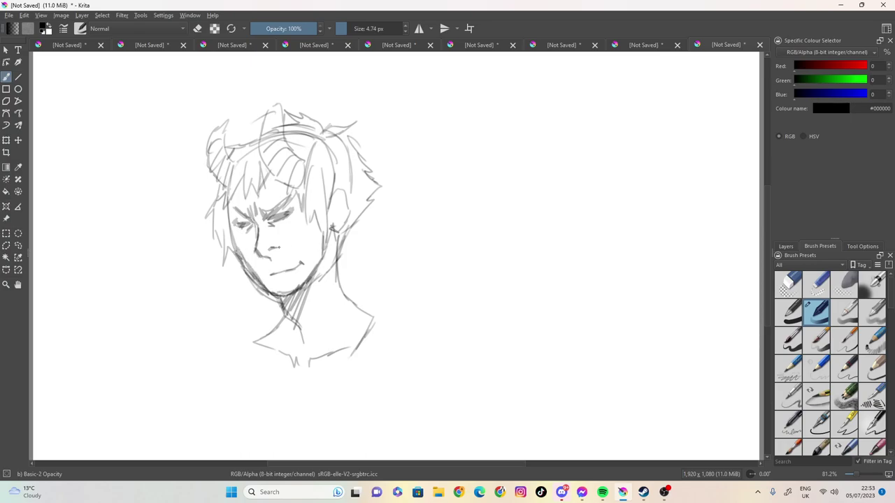
drag(322, 240, 303, 312)
mouse_move(314, 277)
mouse_down()
mouse_move(295, 323)
mouse_move(276, 293)
mouse_move(292, 290)
mouse_move(283, 280)
mouse_up()
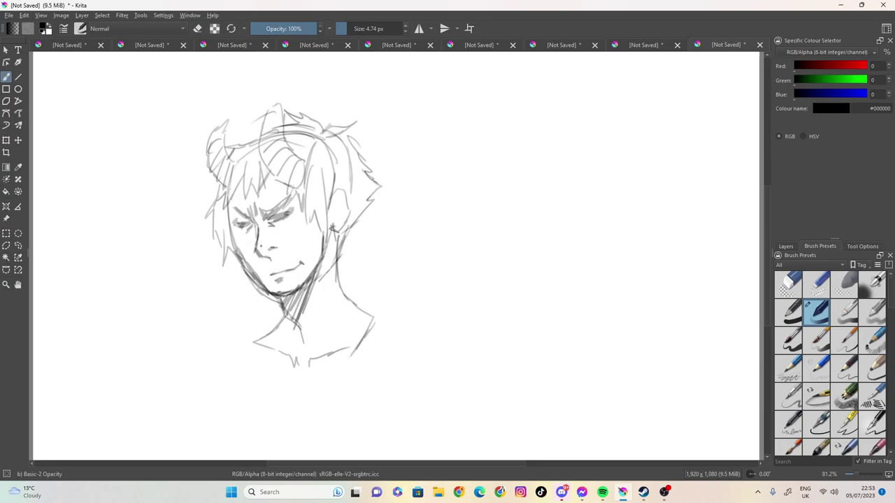
mouse_move(259, 236)
mouse_down()
mouse_move(271, 244)
mouse_move(260, 241)
mouse_move(264, 257)
mouse_up()
Erase the rough jaw line on the left of the chin with a 21.90 px eraser.
click(199, 30)
click(368, 31)
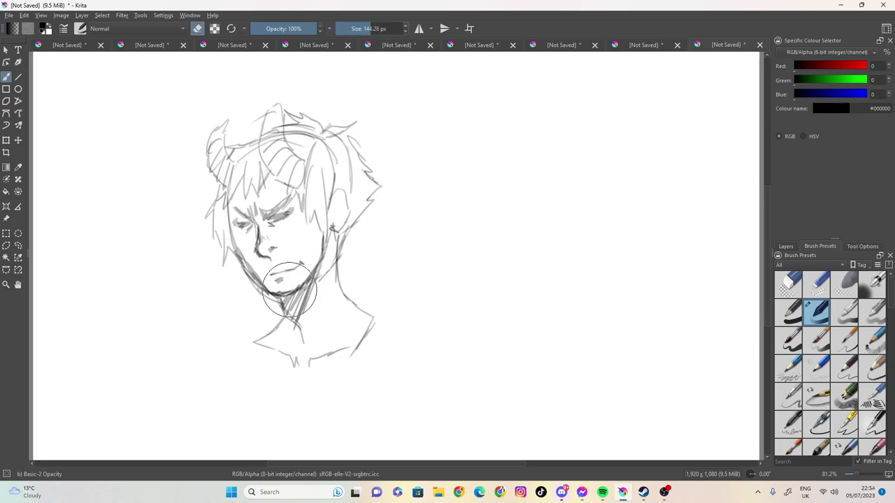
click(354, 29)
mouse_move(240, 278)
mouse_down()
mouse_move(262, 294)
mouse_move(251, 276)
mouse_move(270, 299)
mouse_move(265, 294)
mouse_up()
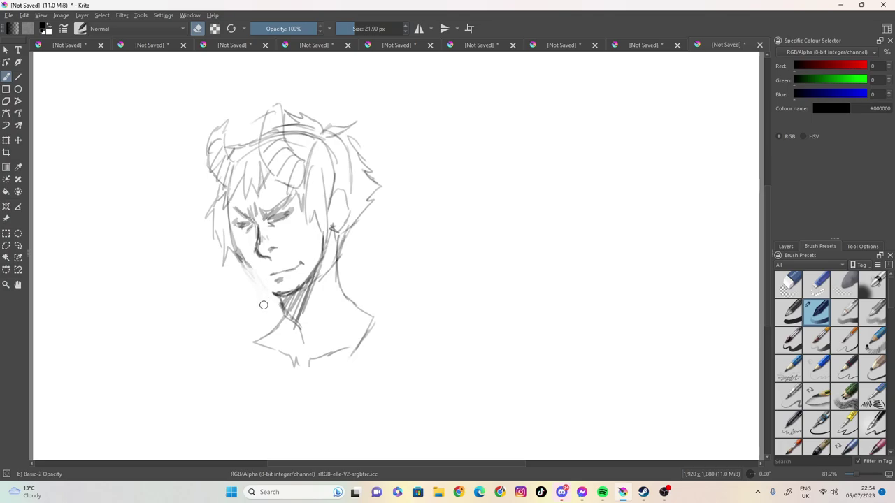
Redraw the left jaw line with a 4.17 px brush and darken the right jaw and neck shading.
click(198, 28)
drag(352, 28, 343, 30)
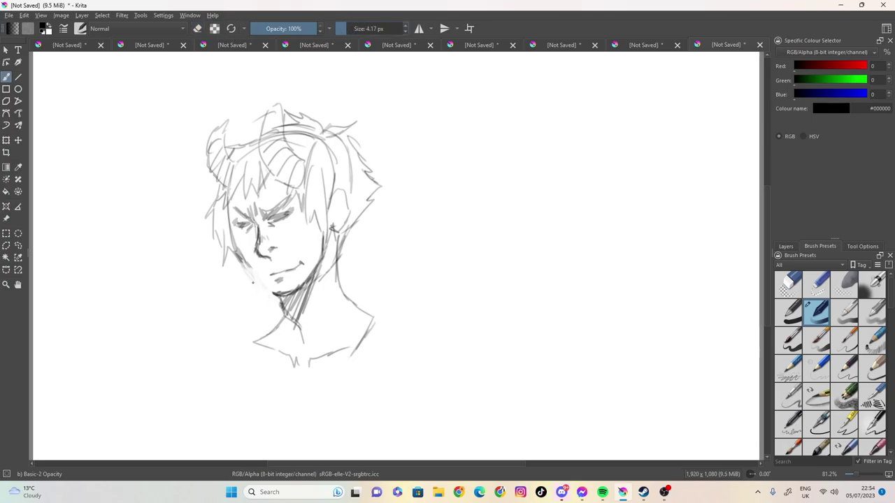
mouse_move(244, 263)
mouse_down()
mouse_move(276, 297)
mouse_move(255, 282)
mouse_up()
drag(324, 239, 300, 331)
Erase the stray construction lines between the right jaw and the back of the neck with a 27.20 px eraser.
click(198, 29)
drag(359, 29, 383, 30)
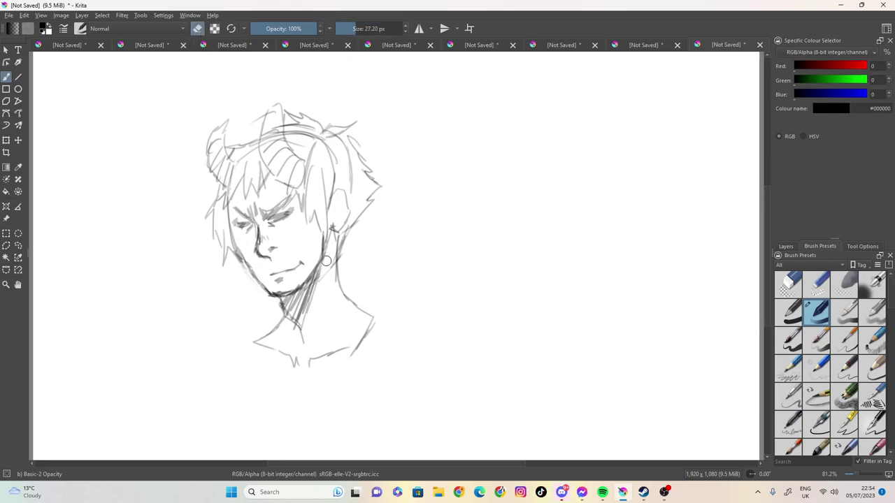
mouse_move(329, 280)
mouse_down()
mouse_move(338, 284)
mouse_move(351, 256)
mouse_up()
Redraw the back of the neck with a 4.17 px brush and add hair strands in front of the ear.
click(197, 30)
click(347, 28)
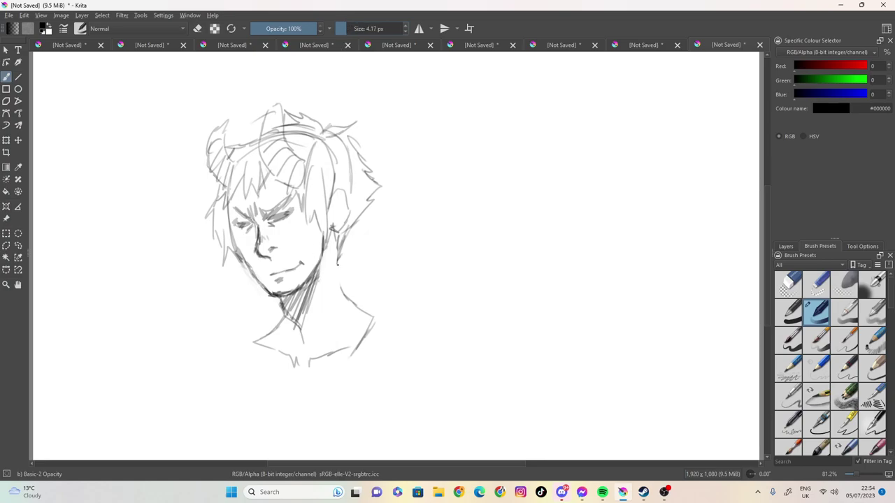
drag(351, 229, 339, 291)
mouse_move(303, 196)
mouse_down()
mouse_move(304, 240)
mouse_move(308, 232)
mouse_move(316, 243)
mouse_move(329, 228)
mouse_move(331, 163)
mouse_move(333, 211)
mouse_up()
drag(338, 174, 334, 202)
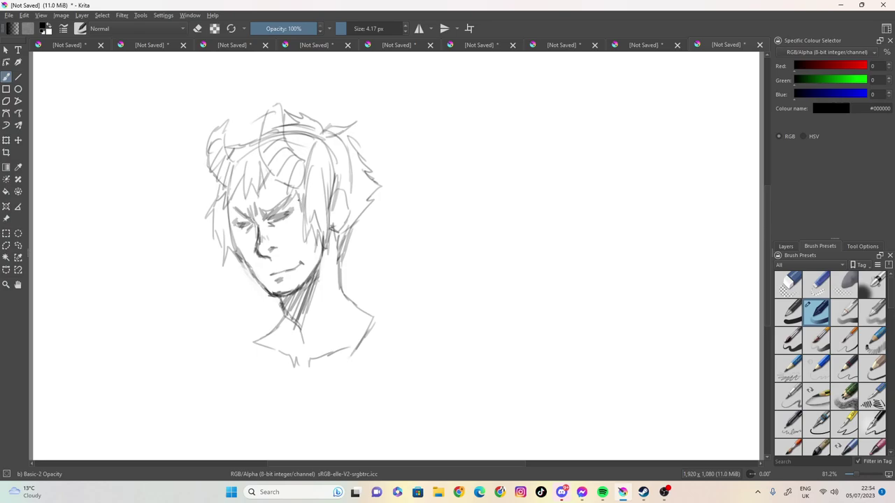
Add hair strands at the right temple and beside the left horn, and darken the left hair outline.
mouse_move(290, 182)
mouse_down()
mouse_move(310, 212)
mouse_move(323, 209)
mouse_up()
drag(309, 187, 320, 203)
drag(238, 182, 229, 200)
mouse_move(236, 148)
mouse_down()
mouse_move(230, 157)
mouse_move(228, 143)
mouse_move(237, 149)
mouse_up()
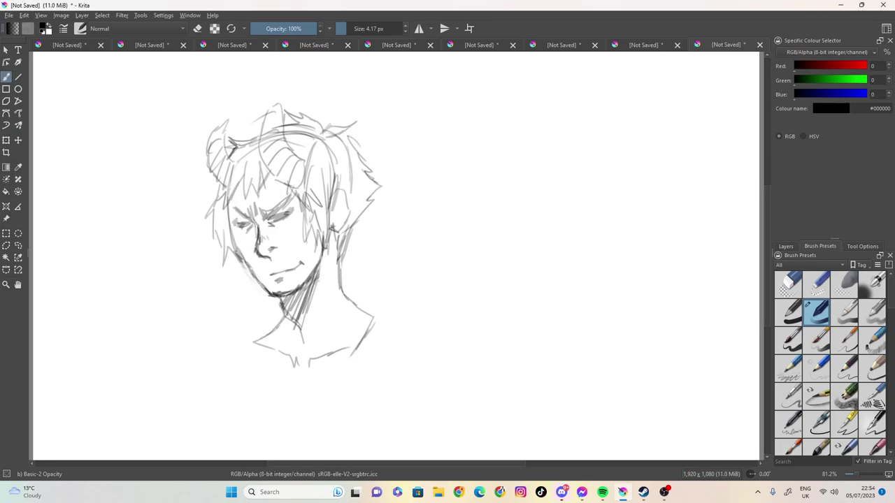
mouse_move(218, 186)
mouse_down()
mouse_move(202, 220)
mouse_move(222, 267)
mouse_move(237, 262)
mouse_move(246, 270)
mouse_up()
Hatch the hair behind the ear down to the nape, and erase the outermost back spikes with a 48.09 px eraser.
drag(339, 231, 339, 252)
drag(350, 215, 342, 251)
mouse_move(350, 201)
mouse_down()
mouse_move(345, 241)
mouse_move(347, 232)
mouse_up()
drag(356, 183, 352, 221)
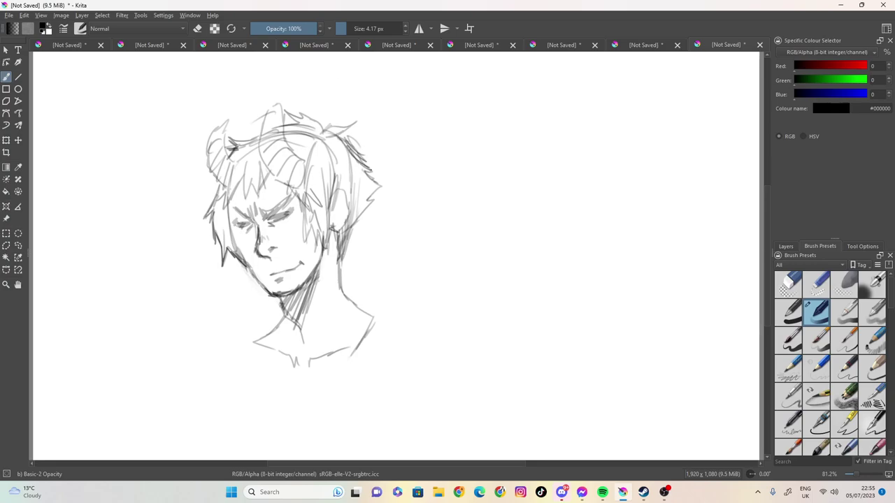
drag(359, 201, 351, 227)
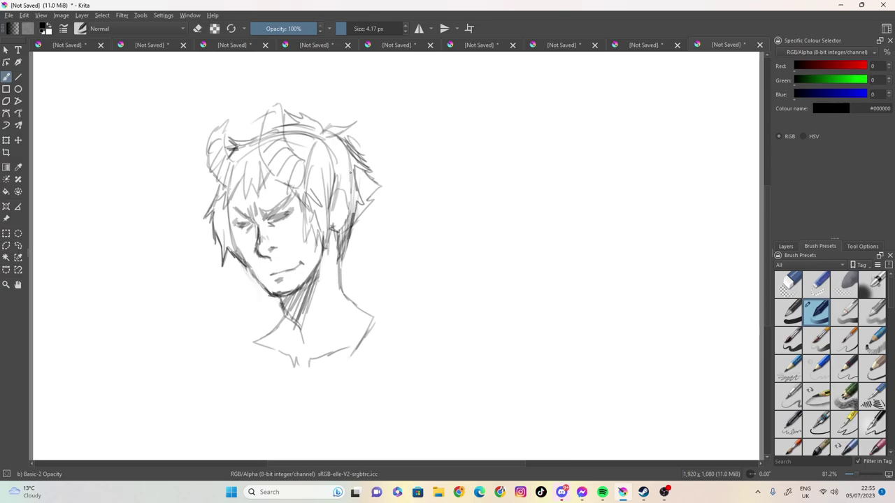
key(e)
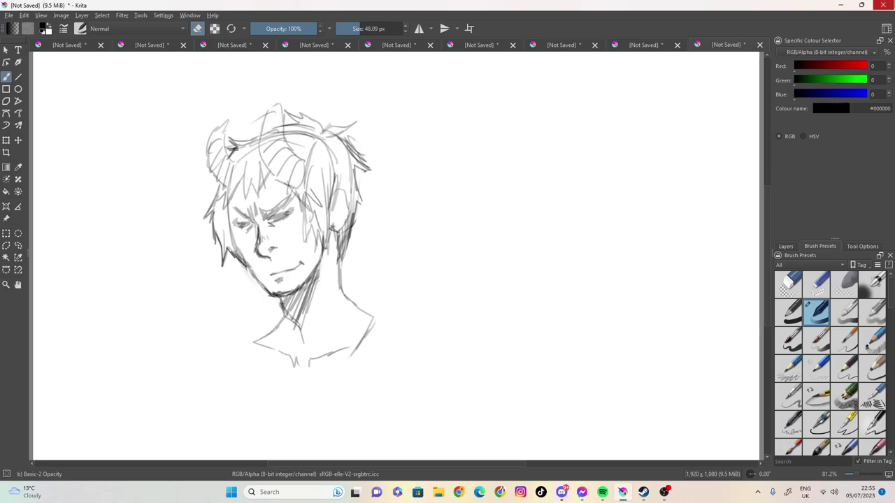
Close the portrait drawing, saving it as a Krita document named "i dunno".
click(760, 44)
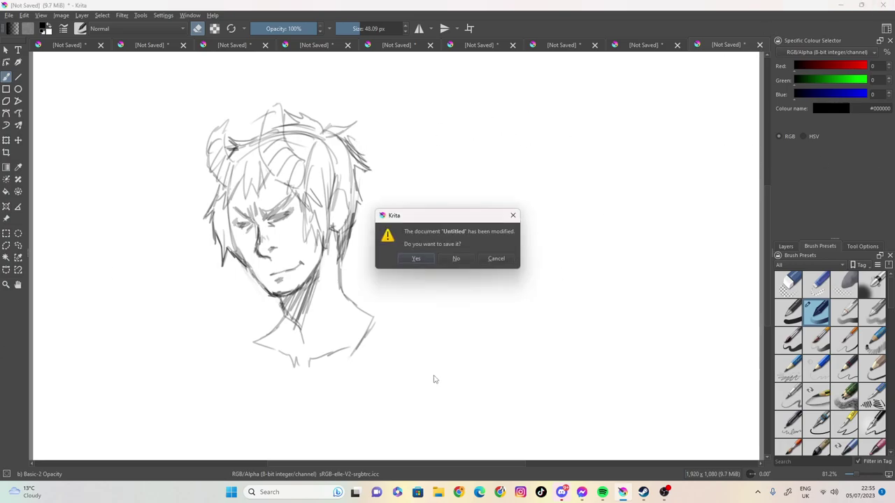
click(416, 259)
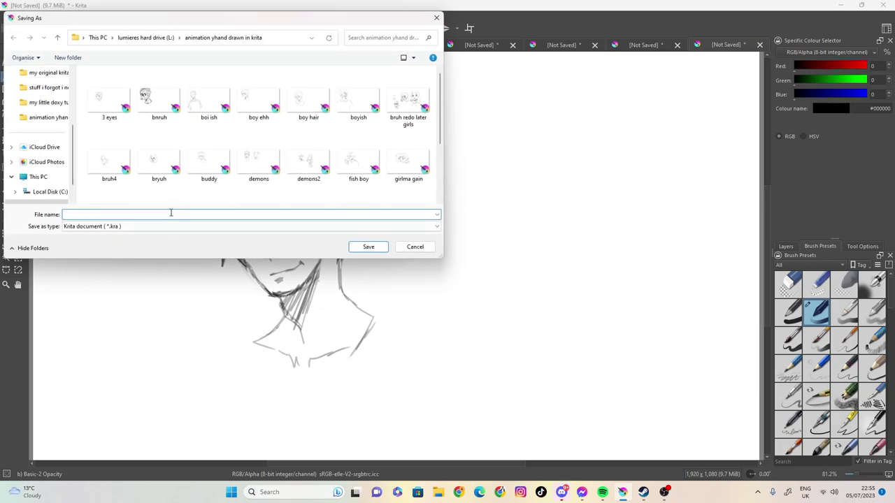
text(i dunno)
key(Return)
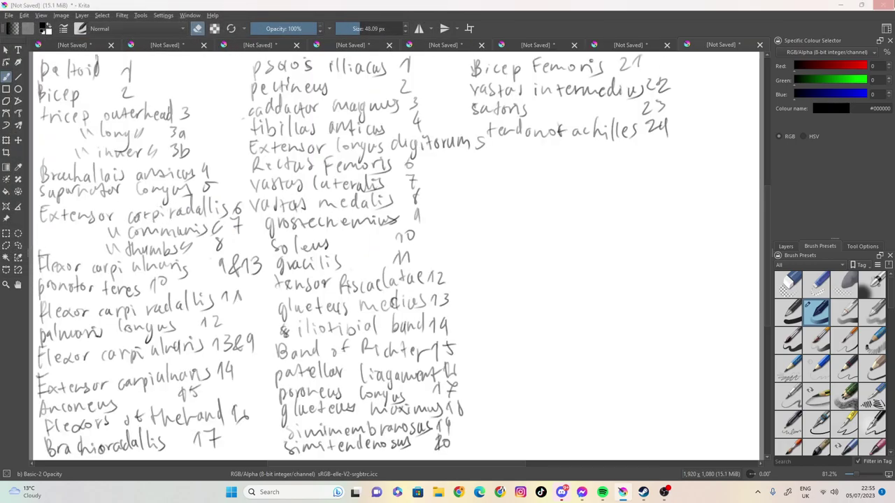
Close the whole program with the remaining unsaved documents.
click(882, 5)
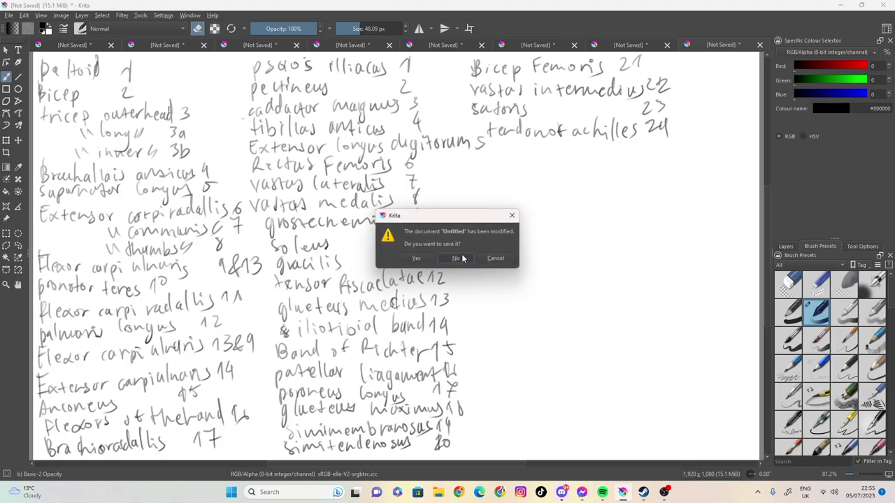